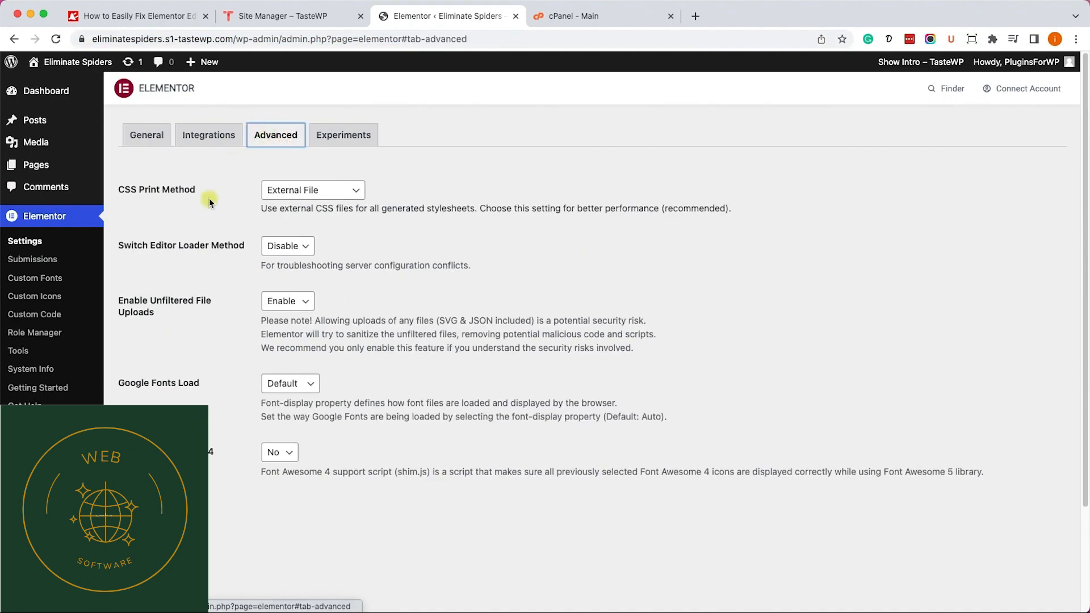
Enable Elementor's Switch Editor Loader Method and save the advanced settings.
{"action": "left_click", "coordinate": [282, 247]}
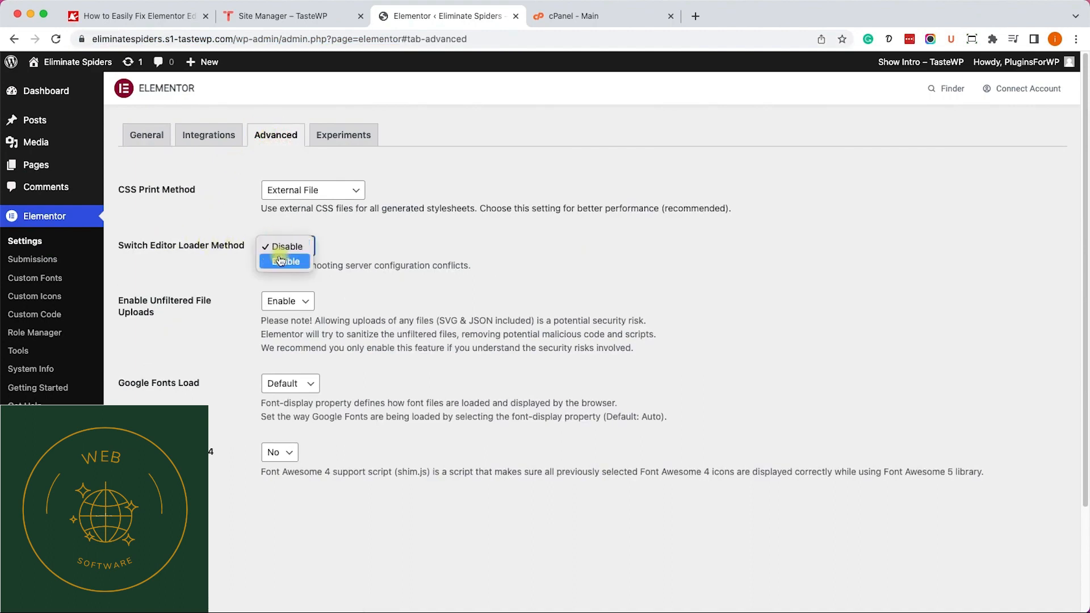
{"action": "left_click", "coordinate": [285, 261]}
{"action": "left_click", "coordinate": [151, 517]}
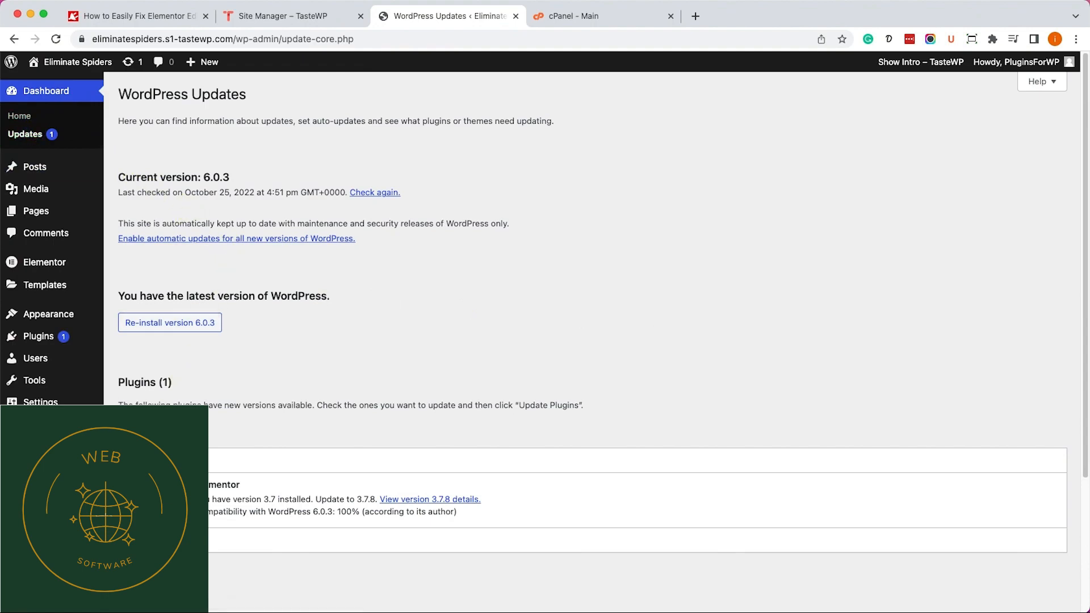
Update the Elementor plugin to version 3.7.8 from the WordPress updates page.
{"action": "left_click", "coordinate": [151, 430]}
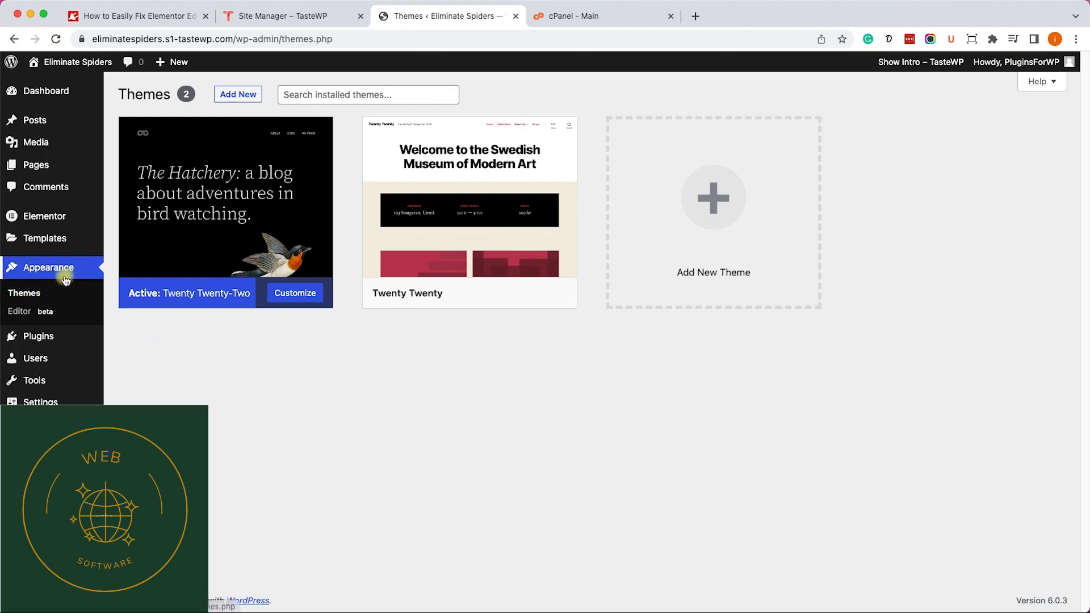
Install the Hello Elementor theme from the popular themes and activate it on the site.
{"action": "mouse_move", "coordinate": [448, 303]}
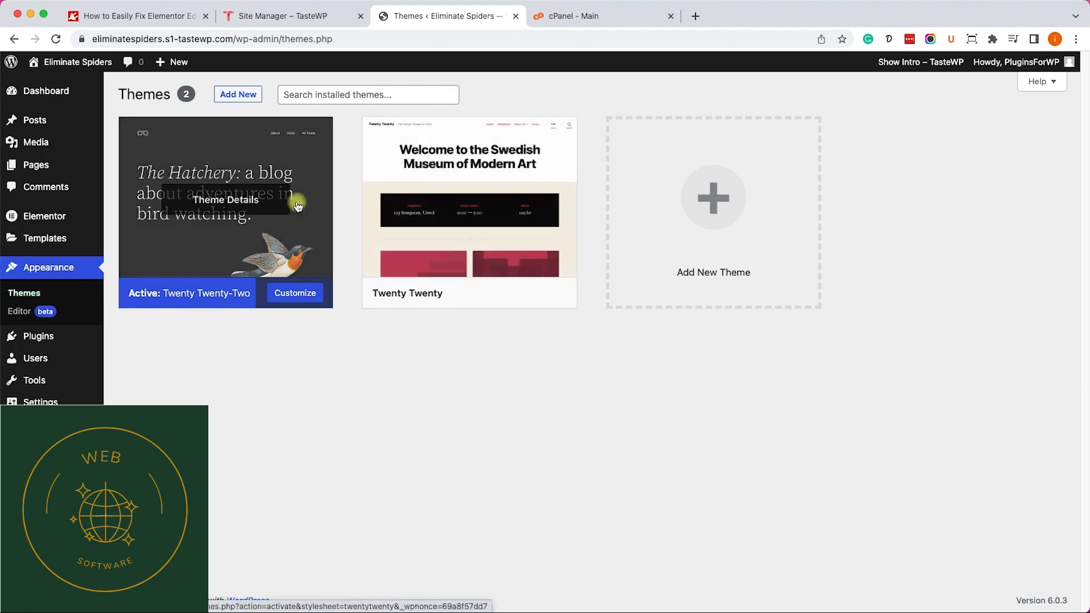
{"action": "left_click", "coordinate": [237, 95]}
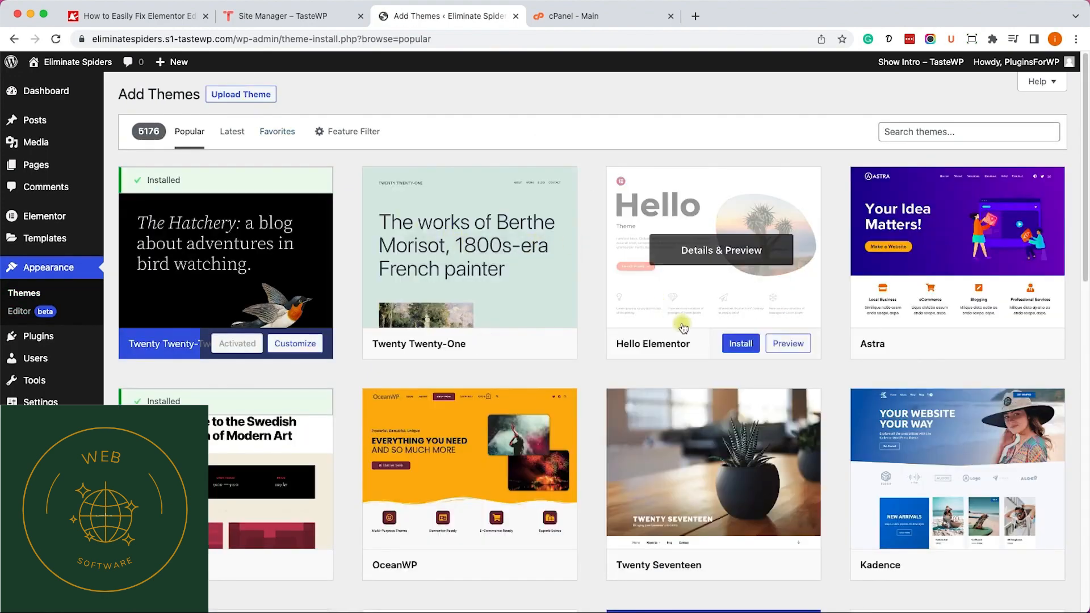
{"action": "left_click", "coordinate": [737, 342]}
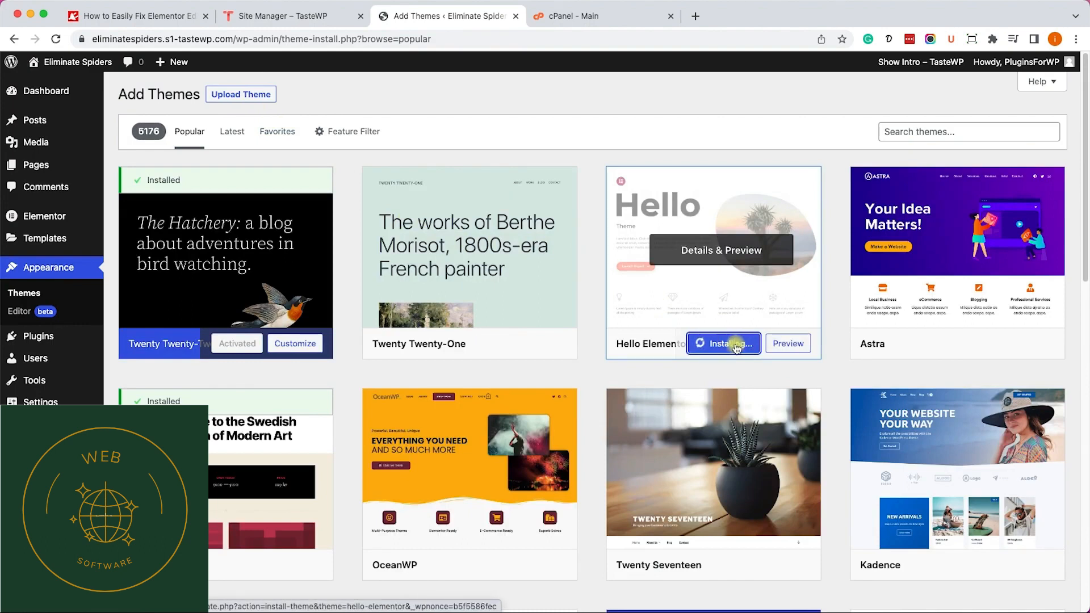
{"action": "left_click", "coordinate": [719, 343]}
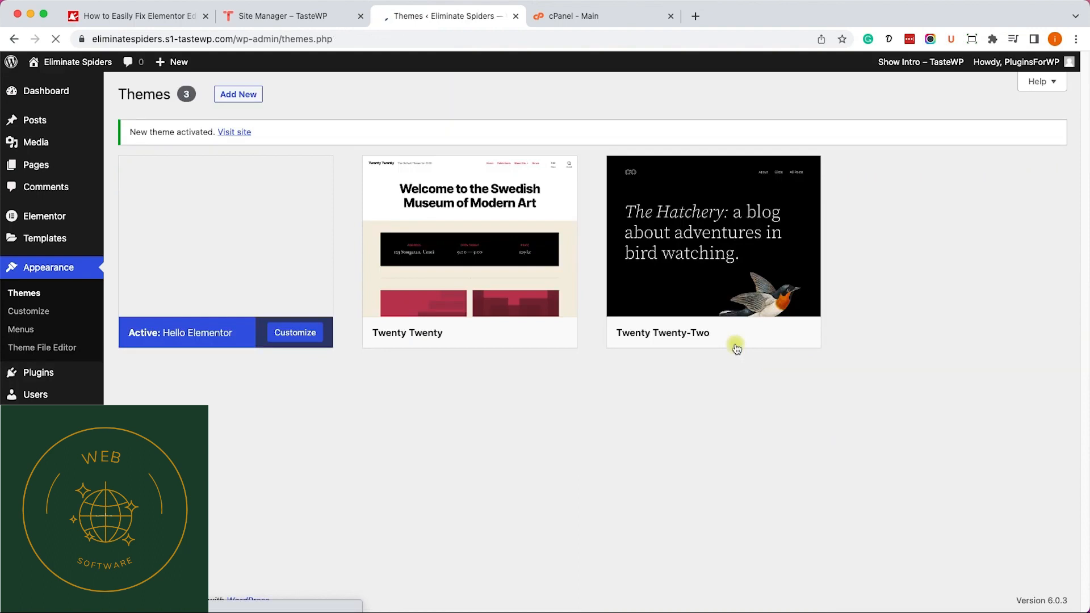
Deactivate all installed plugins except Elementor with a single bulk action.
{"action": "mouse_move", "coordinate": [245, 260]}
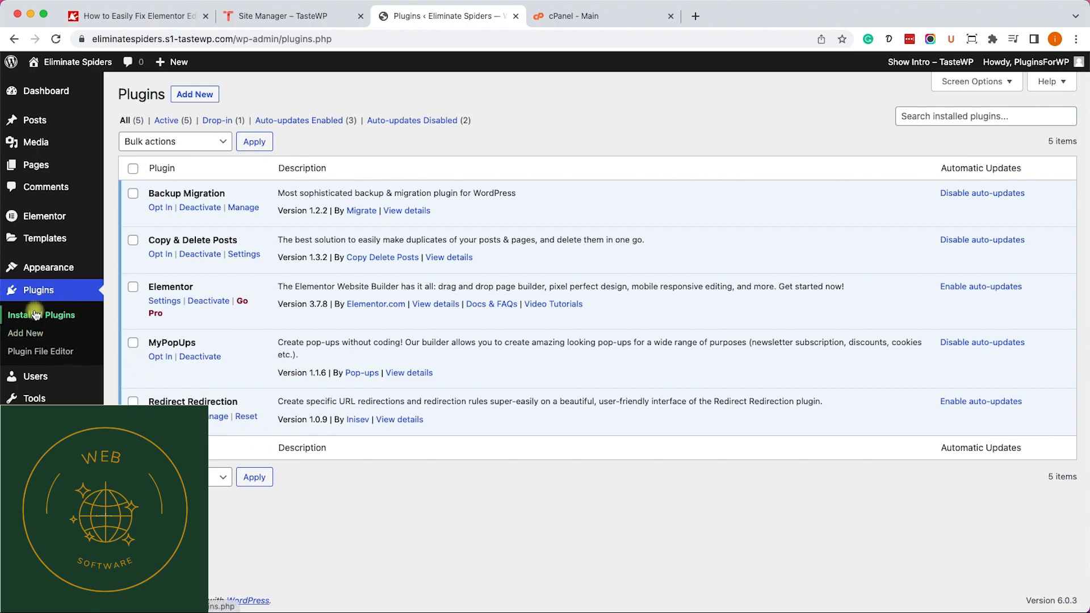
{"action": "left_click", "coordinate": [133, 168]}
{"action": "left_click", "coordinate": [134, 286]}
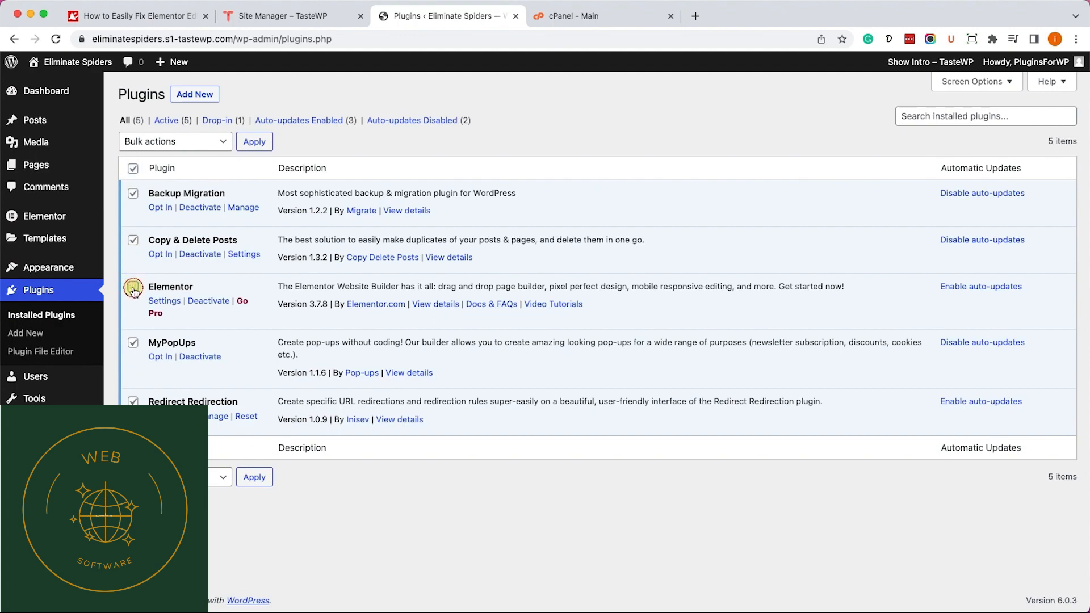
{"action": "left_click", "coordinate": [169, 149]}
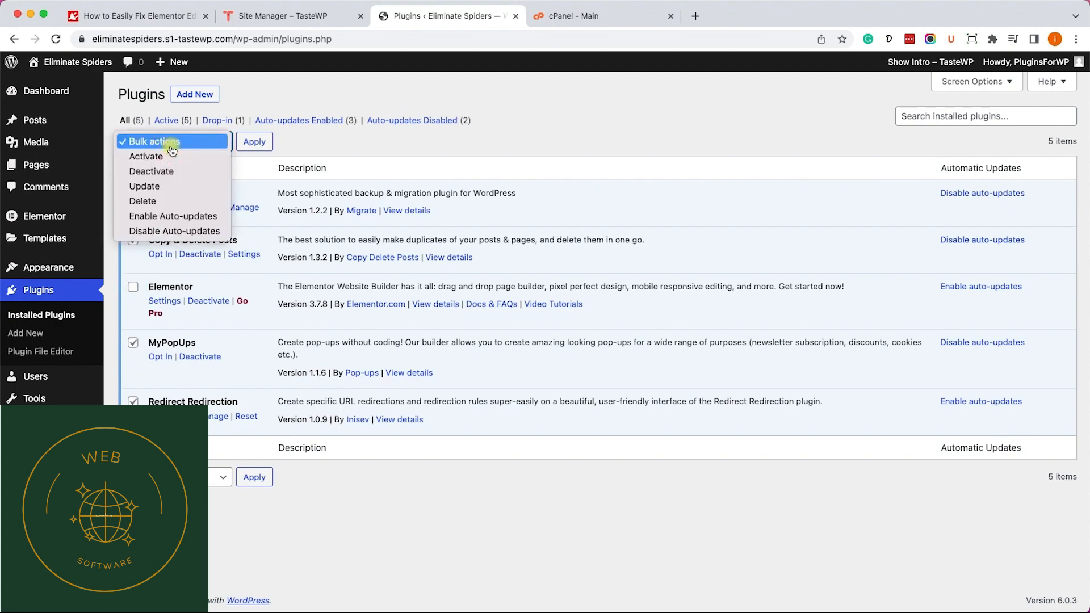
{"action": "left_click", "coordinate": [156, 169]}
{"action": "left_click", "coordinate": [255, 142]}
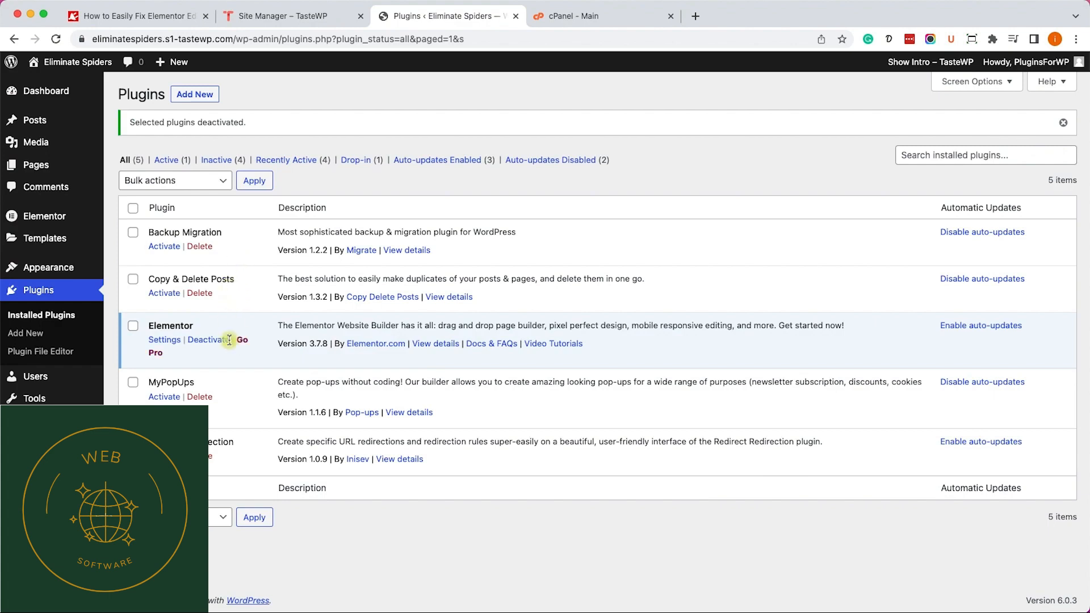
Reactivate the Backup Migration and Copy & Delete Posts plugins one at a time.
{"action": "left_click", "coordinate": [133, 234]}
{"action": "left_click", "coordinate": [162, 246]}
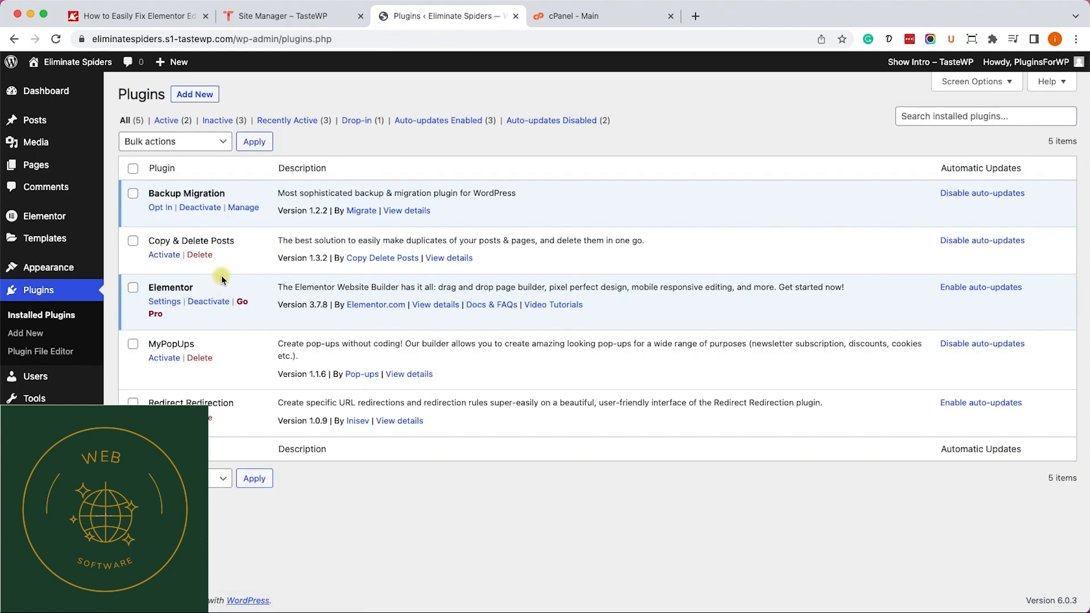
{"action": "left_click", "coordinate": [164, 254]}
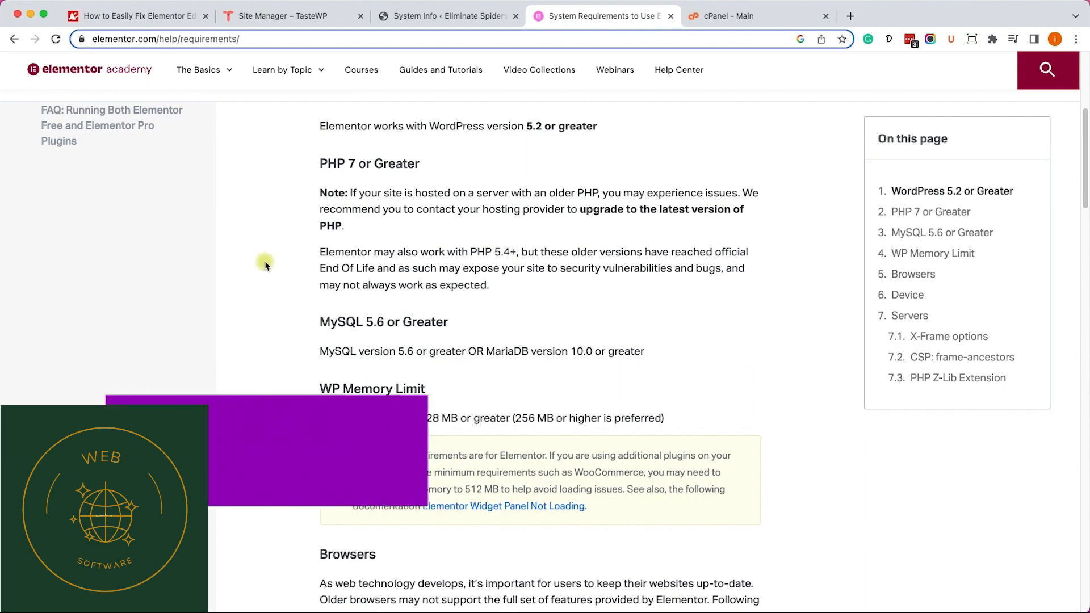
Examine the PHP version and WP memory limit requirements on Elementor's system requirements page.
{"action": "left_click_drag", "start_coordinate": [317, 163], "coordinate": [472, 176]}
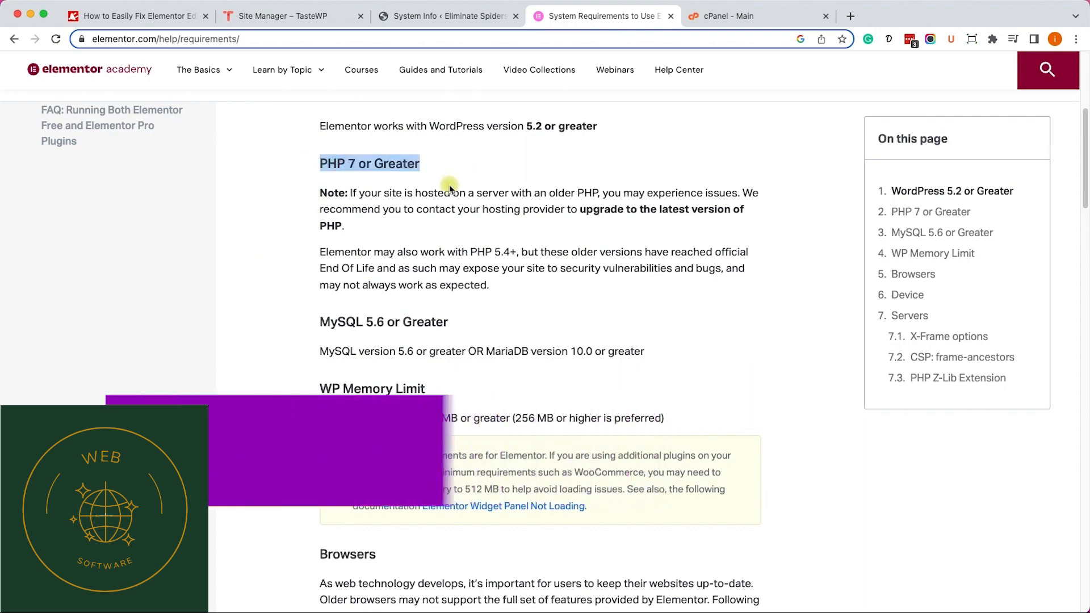
{"action": "left_click", "coordinate": [449, 184]}
{"action": "left_click_drag", "start_coordinate": [330, 418], "coordinate": [580, 415]}
{"action": "left_click", "coordinate": [581, 415]}
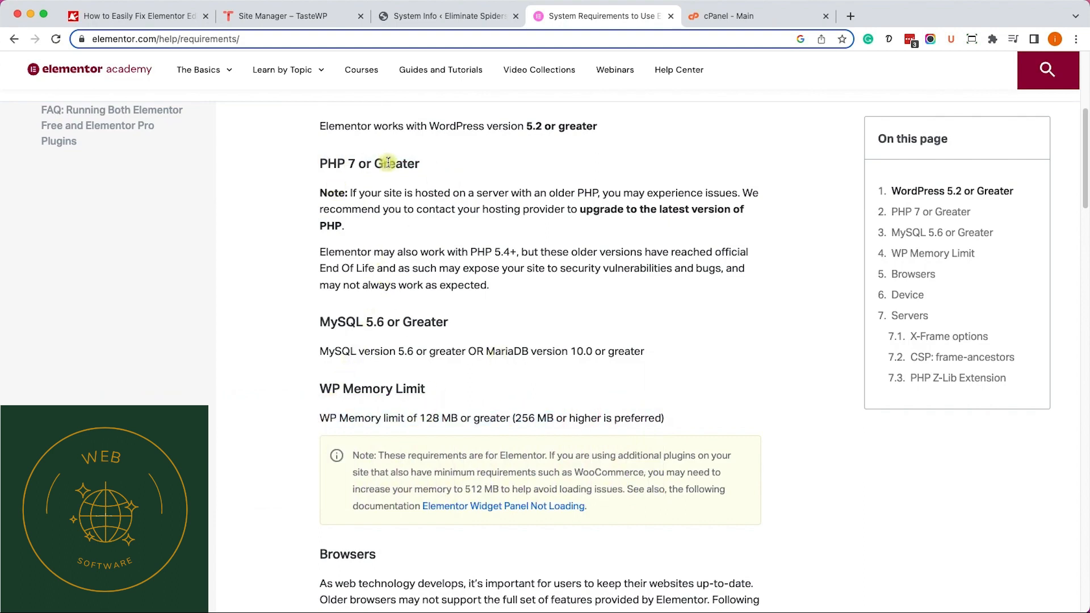
Check the site's PHP version in the server environment section of Elementor's System Info.
{"action": "left_click", "coordinate": [420, 16]}
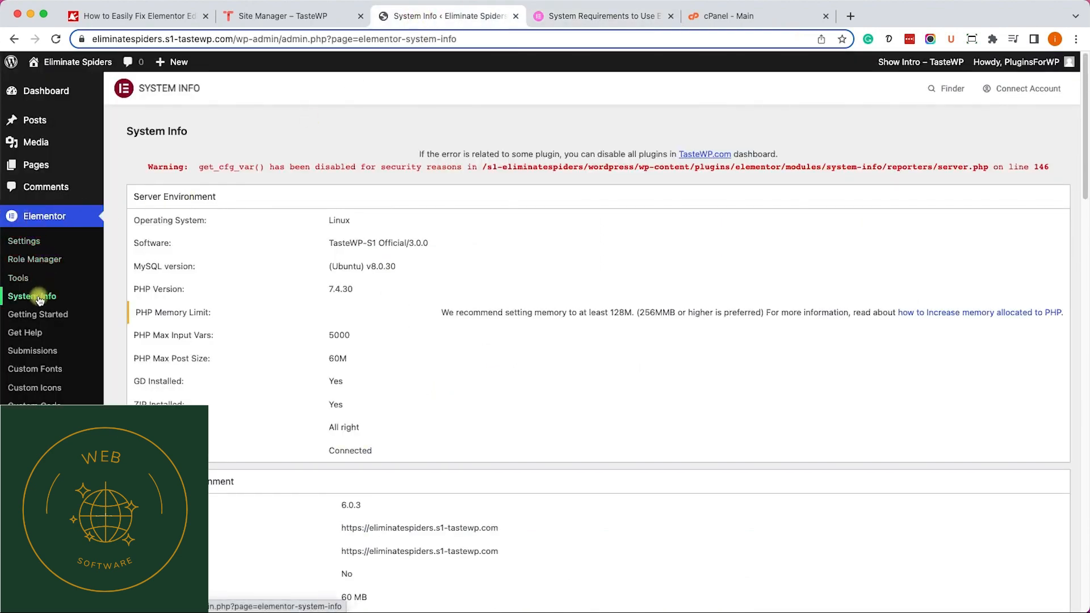
{"action": "left_click_drag", "start_coordinate": [141, 290], "coordinate": [353, 285]}
{"action": "left_click", "coordinate": [344, 290]}
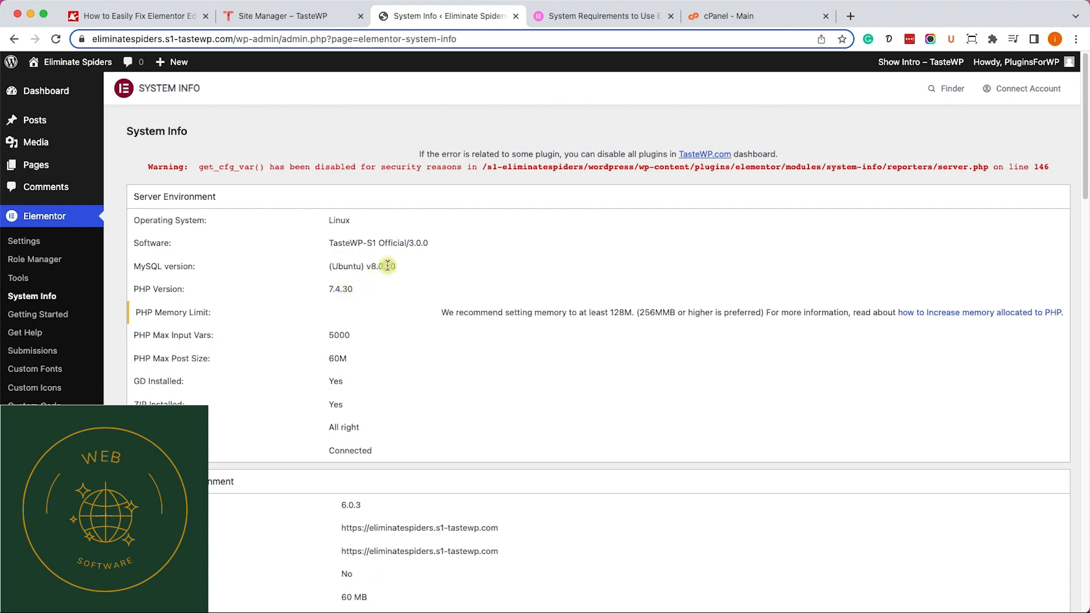
Switch to cPanel and apply PHP 7.4 (ea-php74) to the first listed domain in MultiPHP Manager.
{"action": "left_click", "coordinate": [720, 22]}
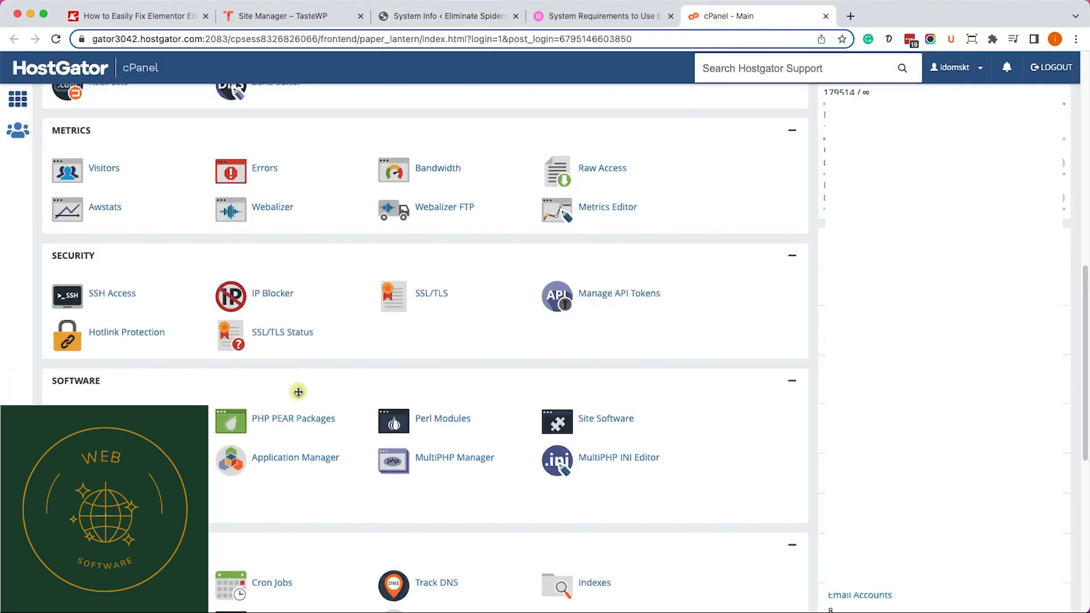
{"action": "left_click", "coordinate": [440, 454]}
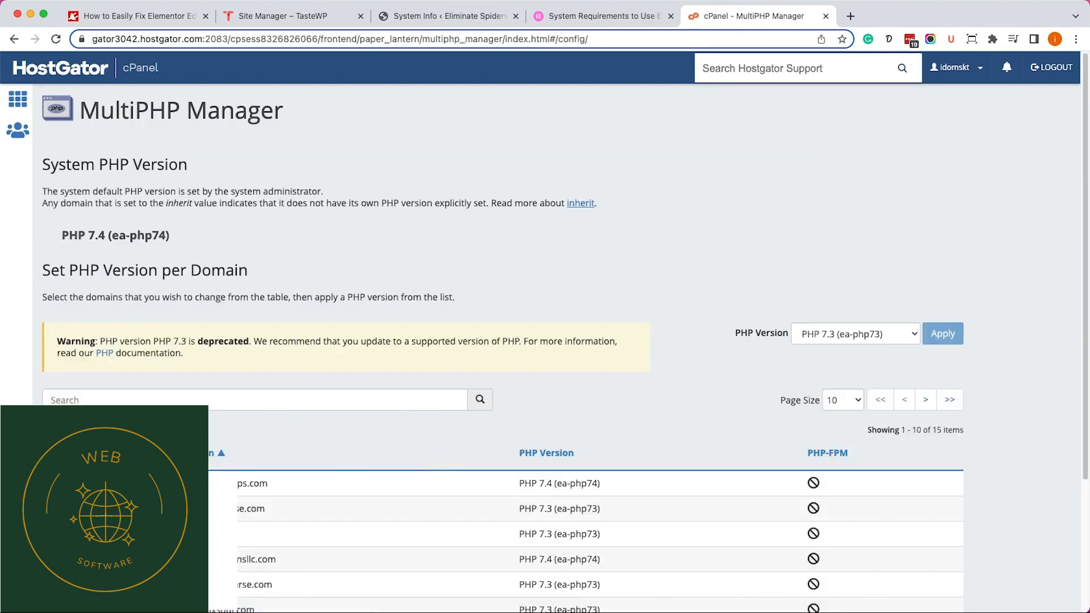
{"action": "left_click", "coordinate": [53, 483]}
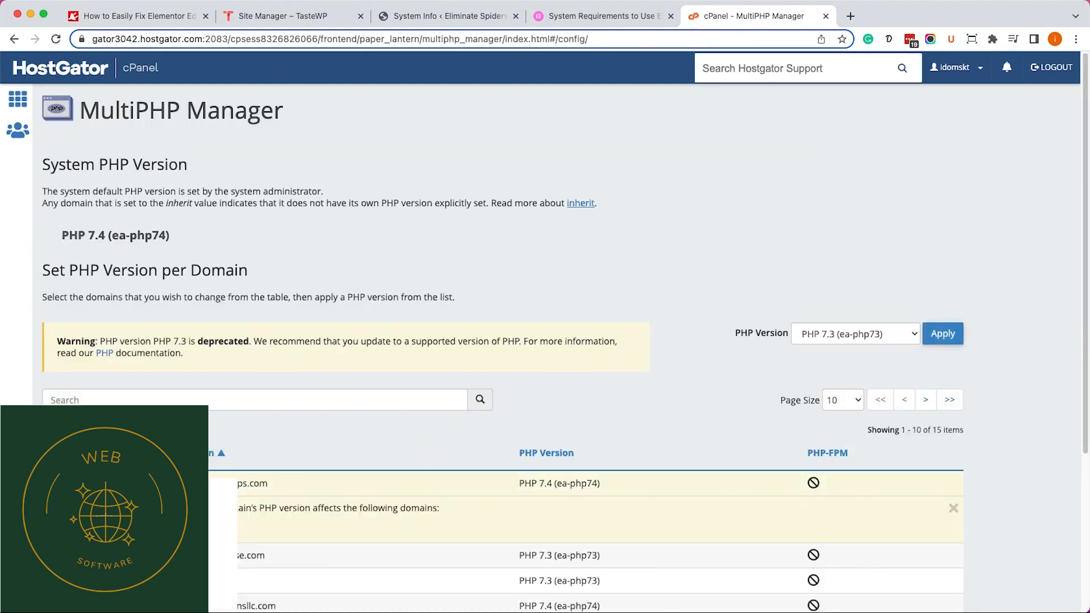
{"action": "left_click", "coordinate": [835, 334]}
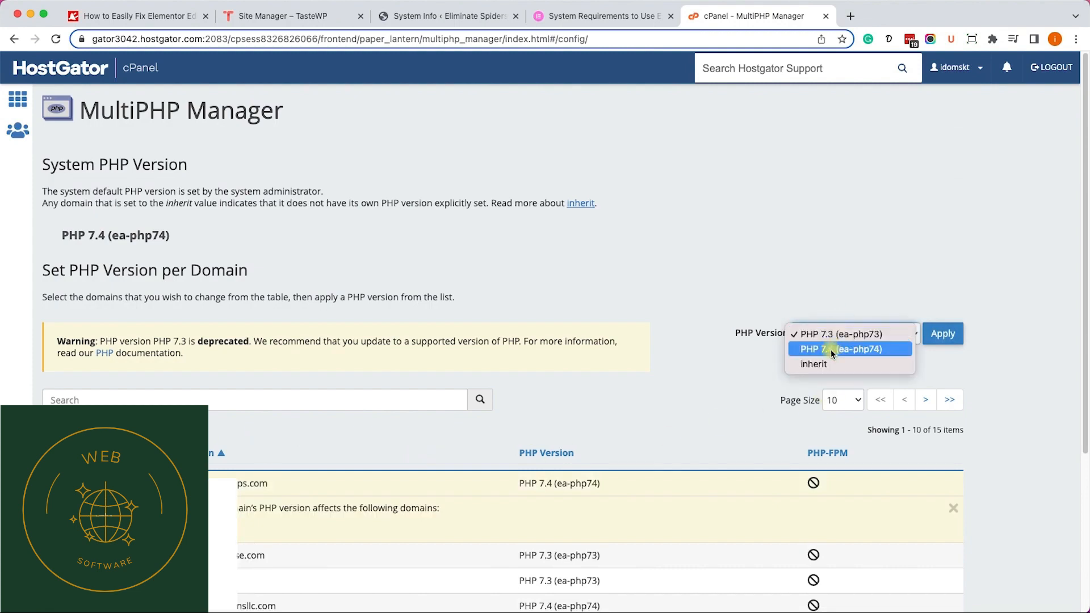
{"action": "left_click", "coordinate": [830, 349]}
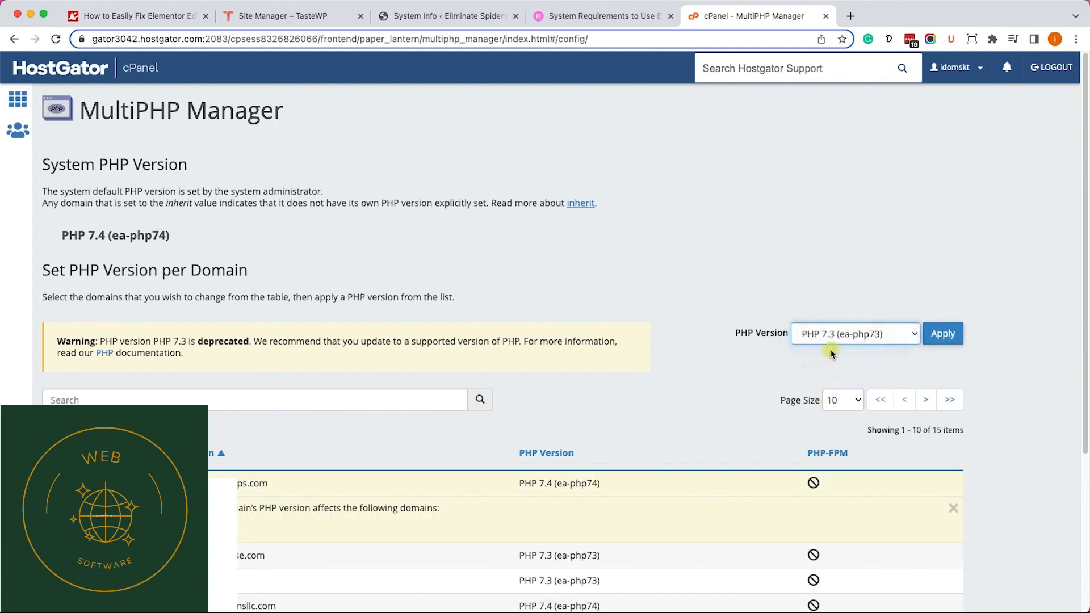
{"action": "left_click", "coordinate": [951, 336]}
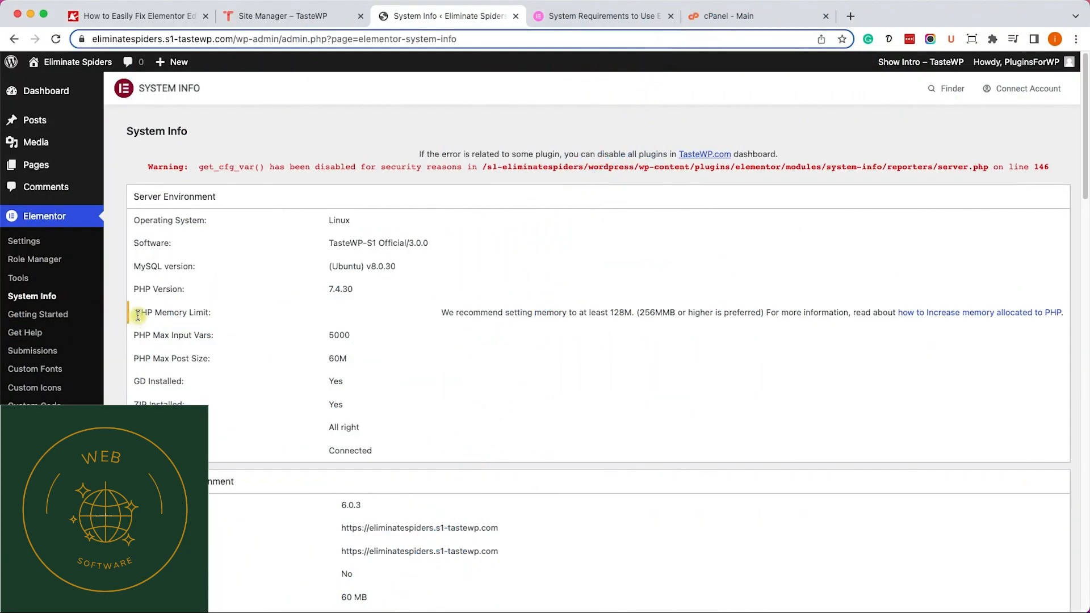
Review the PHP memory limit entry and its recommended value in Elementor's System Info.
{"action": "left_click_drag", "start_coordinate": [136, 313], "coordinate": [210, 313]}
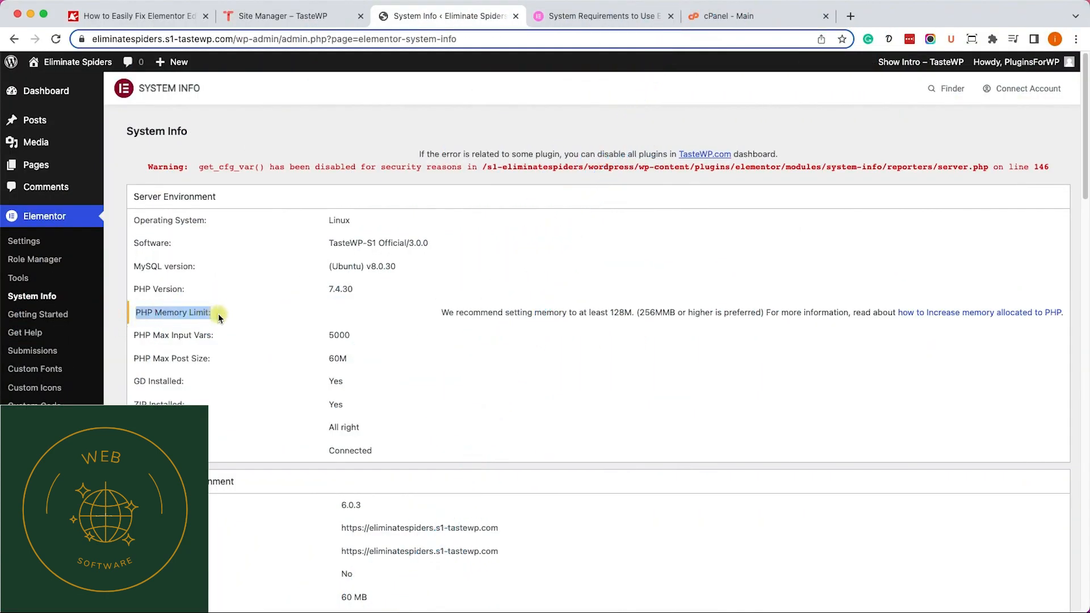
{"action": "left_click", "coordinate": [210, 314]}
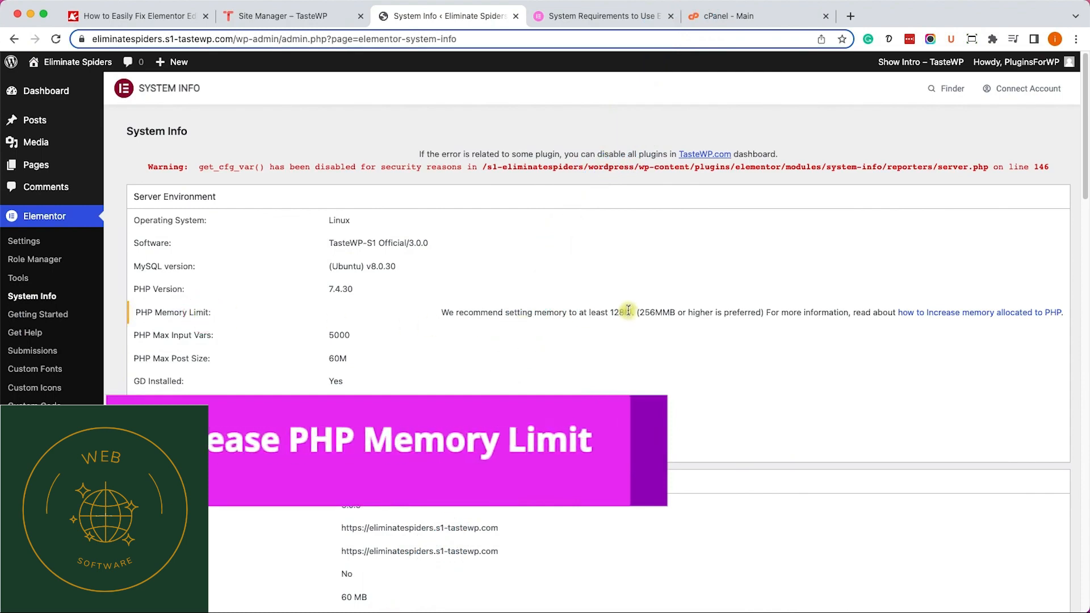
{"action": "left_click_drag", "start_coordinate": [645, 312], "coordinate": [654, 314]}
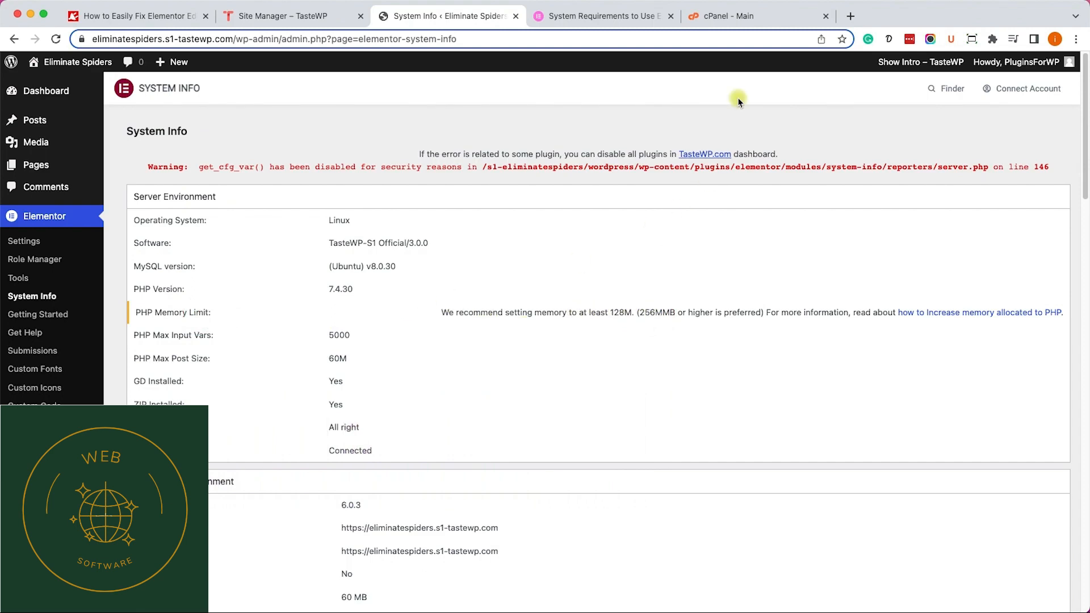
Open wp-config.php from the newawesomesite.com folder for editing in cPanel's File Manager.
{"action": "left_click", "coordinate": [734, 18]}
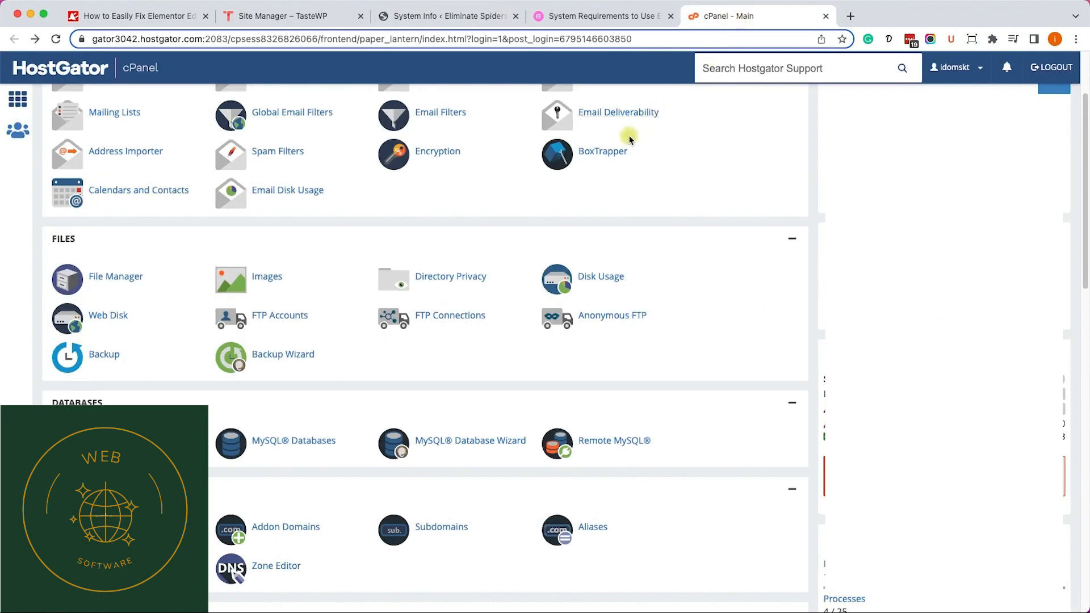
{"action": "left_click", "coordinate": [109, 277]}
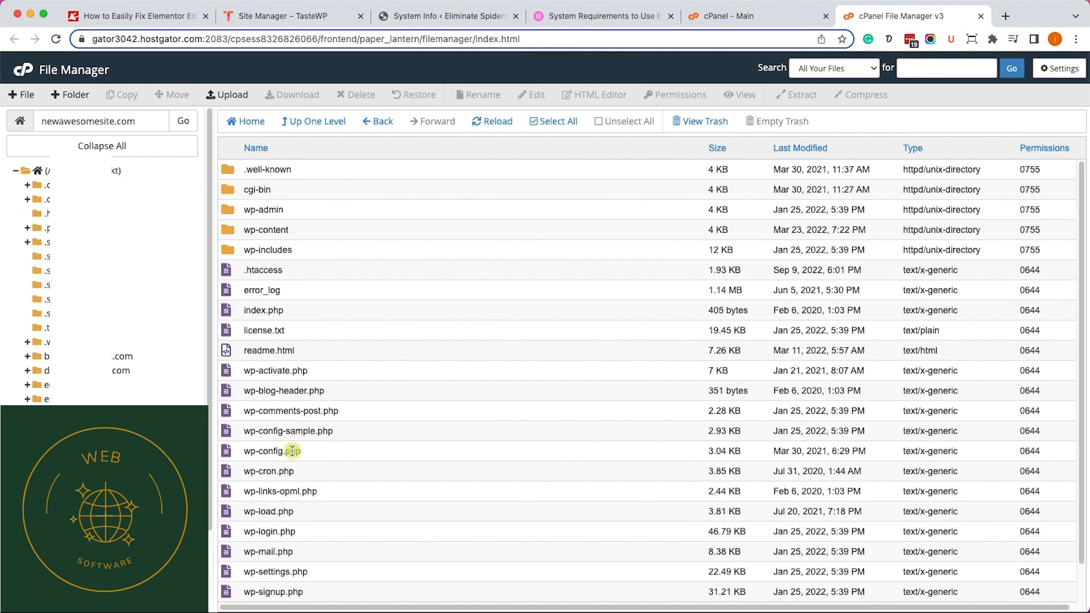
{"action": "right_click", "coordinate": [313, 451]}
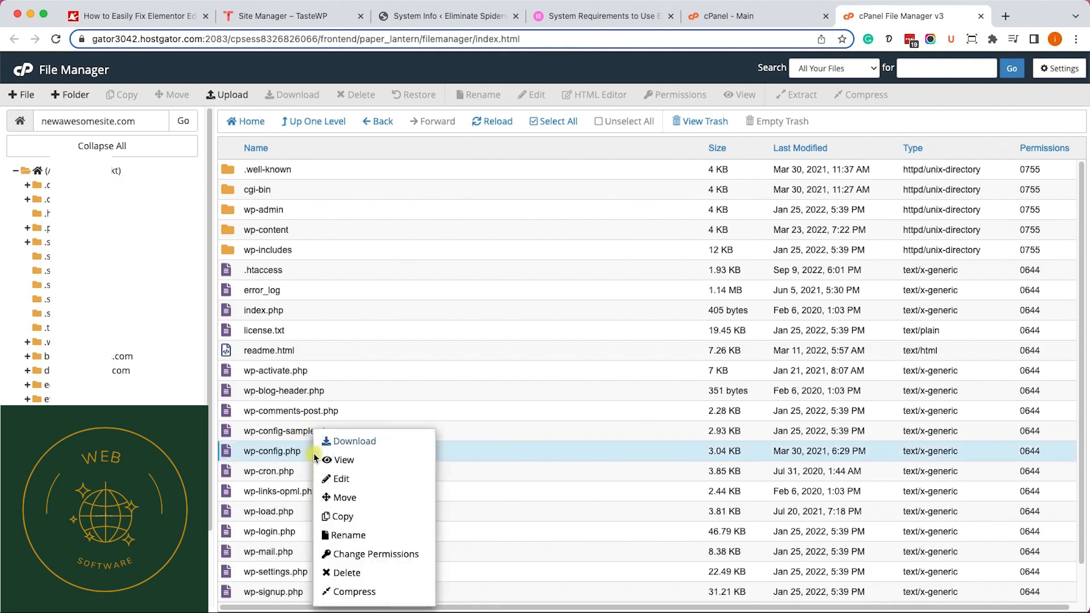
{"action": "left_click", "coordinate": [344, 478]}
Search wp-config.php for "memor" to look for an existing memory limit definition, and close the search.
{"action": "left_click", "coordinate": [697, 118]}
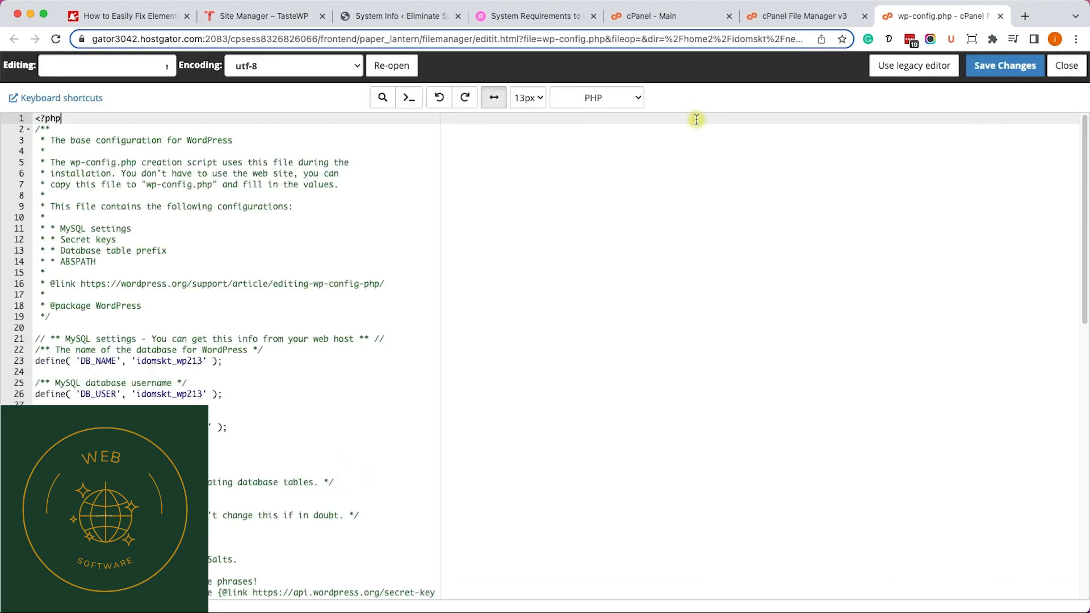
{"action": "key", "text": "super+f"}
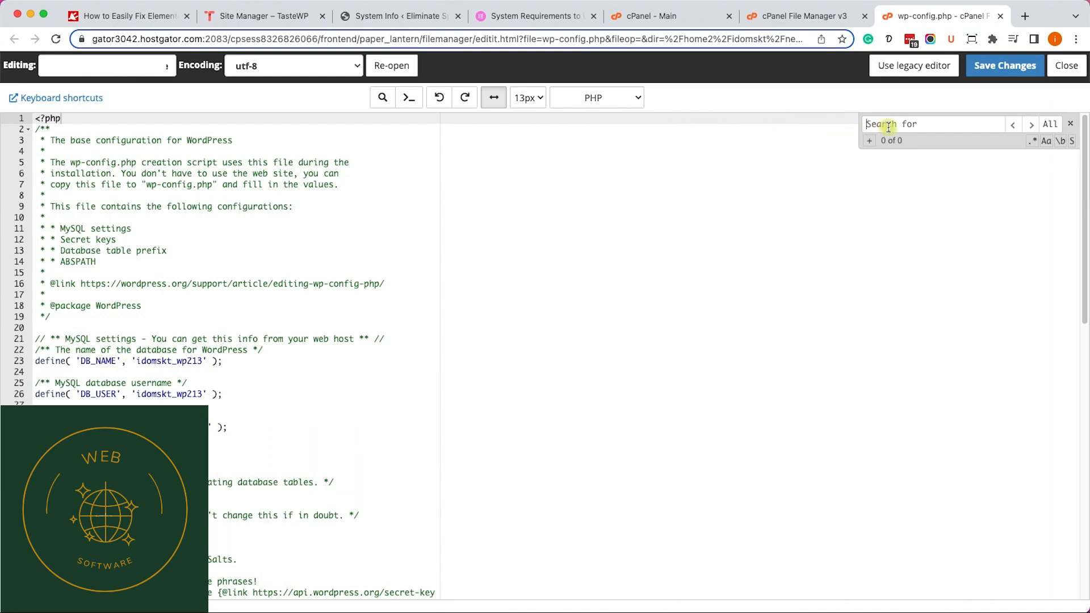
{"action": "type", "text": "memor"}
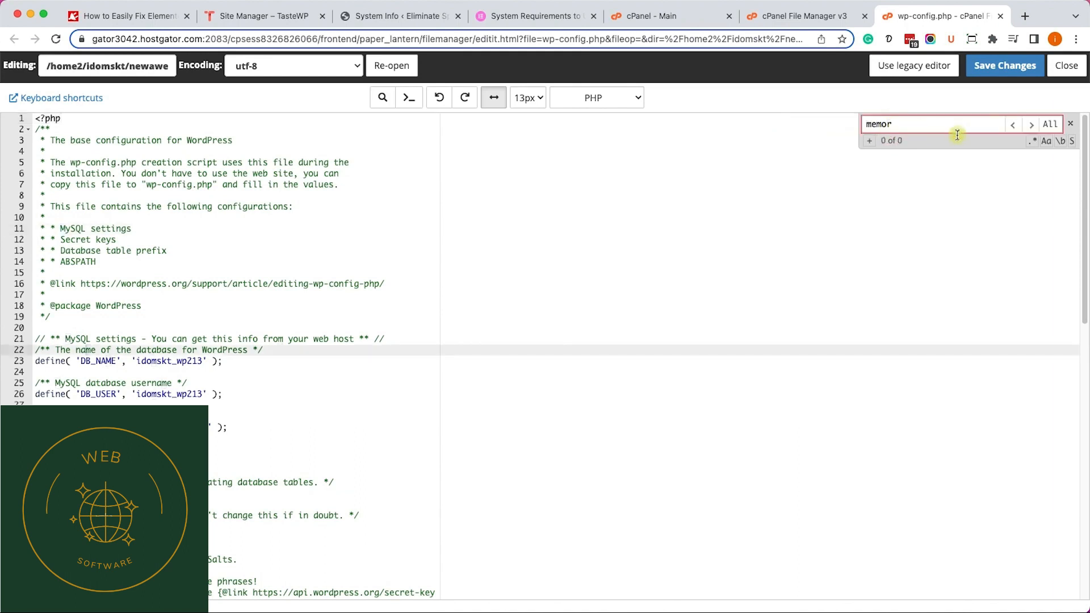
{"action": "left_click", "coordinate": [1070, 123]}
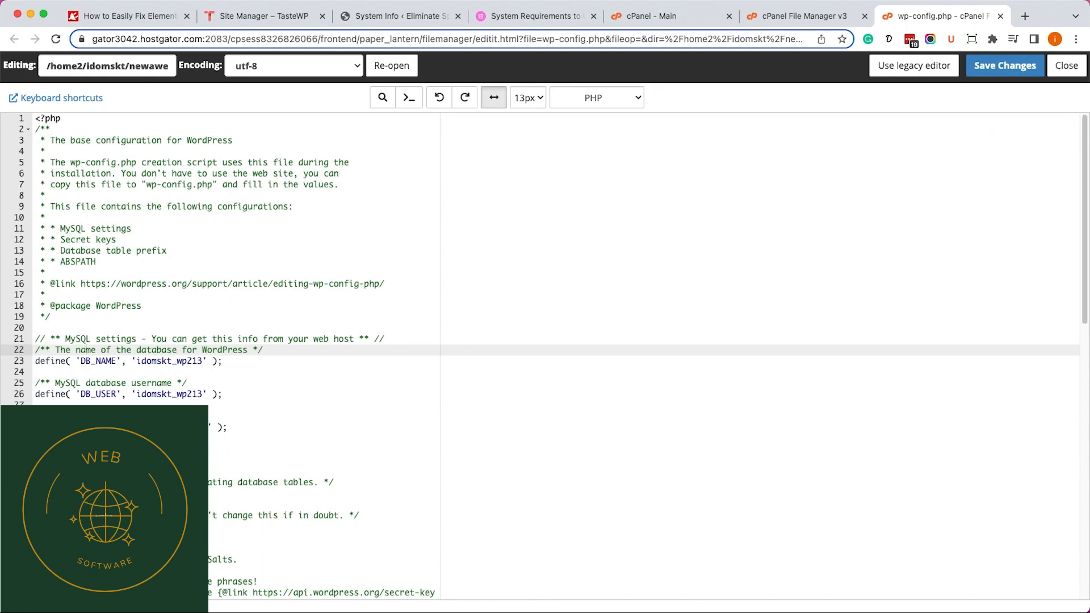
Add a PHP memory limit define statement below the database collate setting in wp-config.php and save the file.
{"action": "left_click", "coordinate": [114, 527]}
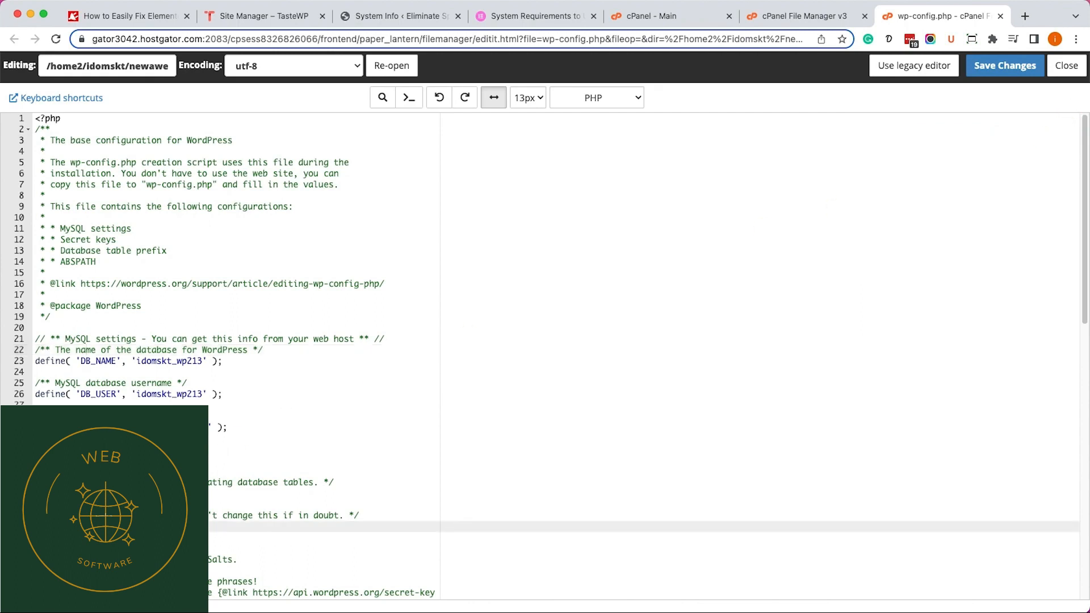
{"action": "key", "text": "Return"}
{"action": "key", "text": "Return"}
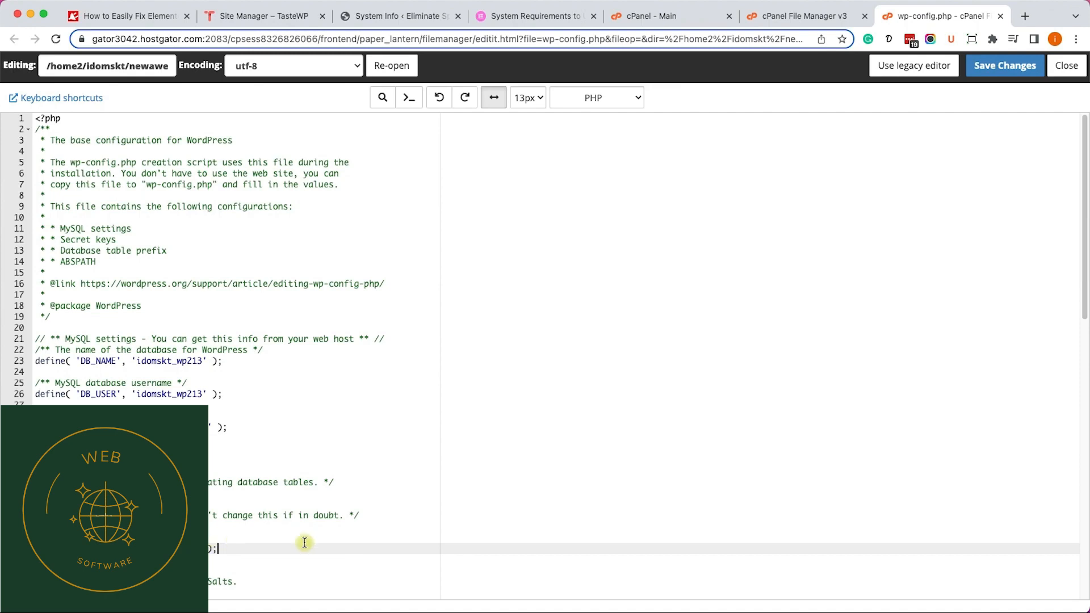
{"action": "left_click", "coordinate": [974, 73]}
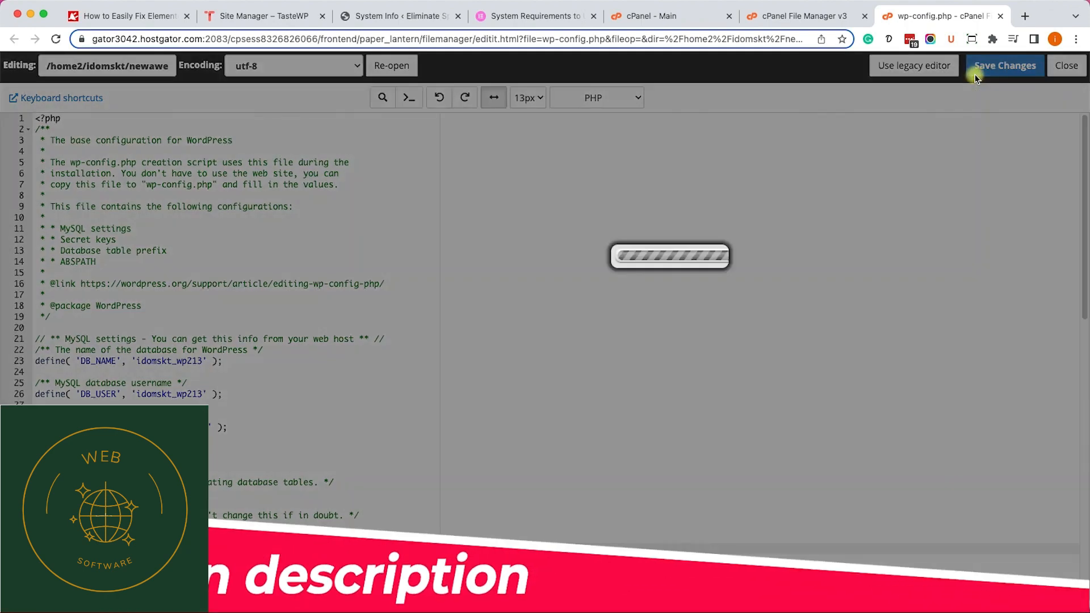